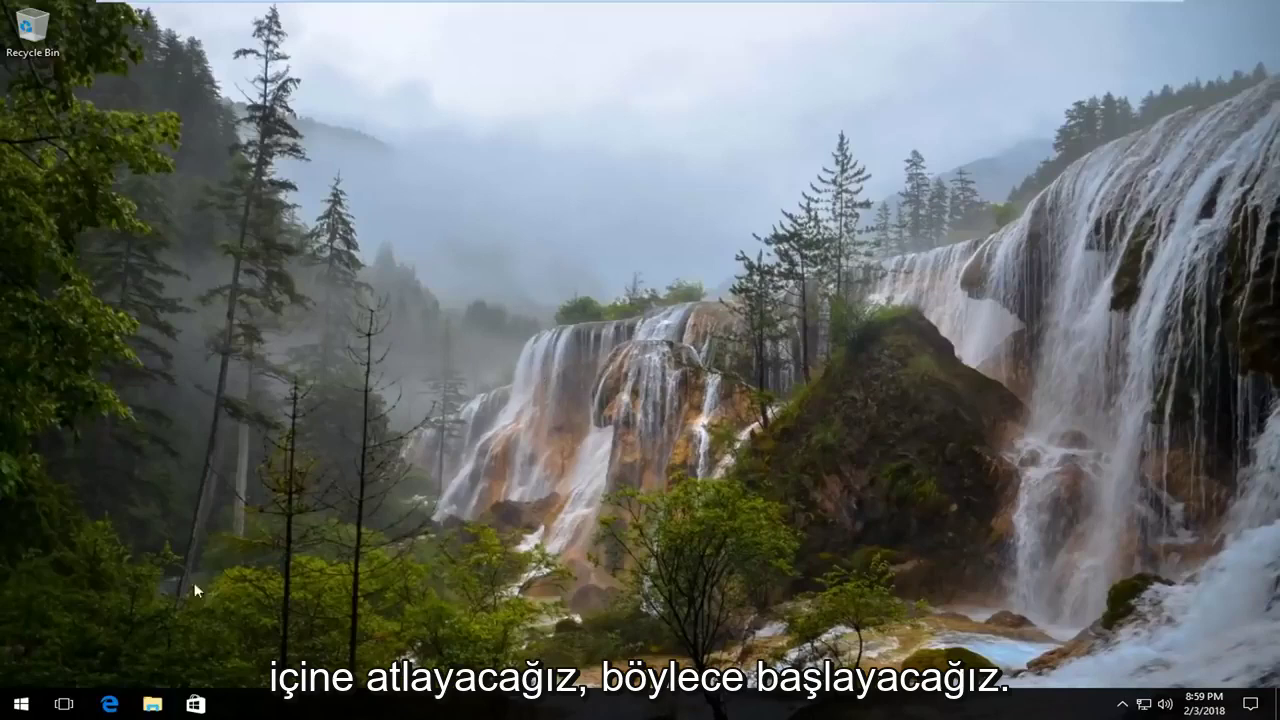
From Start, open Settings, then go to Update & Security and its Recovery page.
click(35, 704)
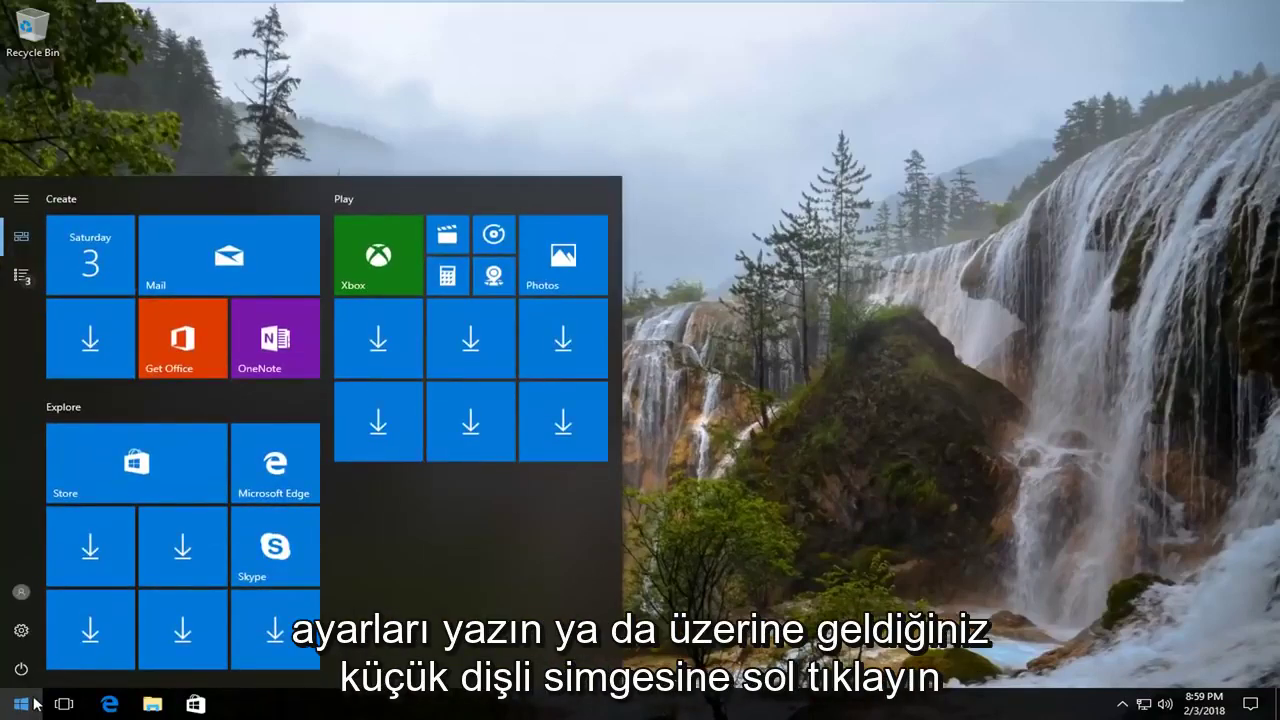
click(24, 630)
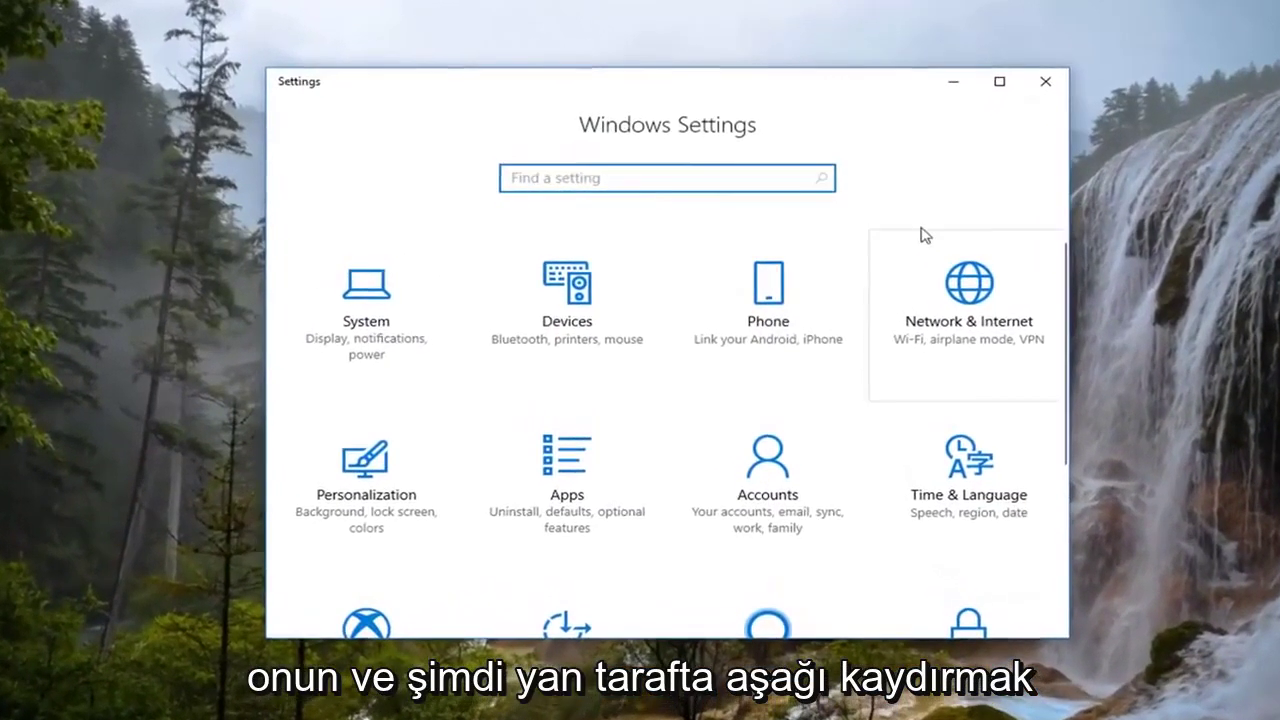
scroll(922, 333, down, 2)
scroll(936, 346, down, 3)
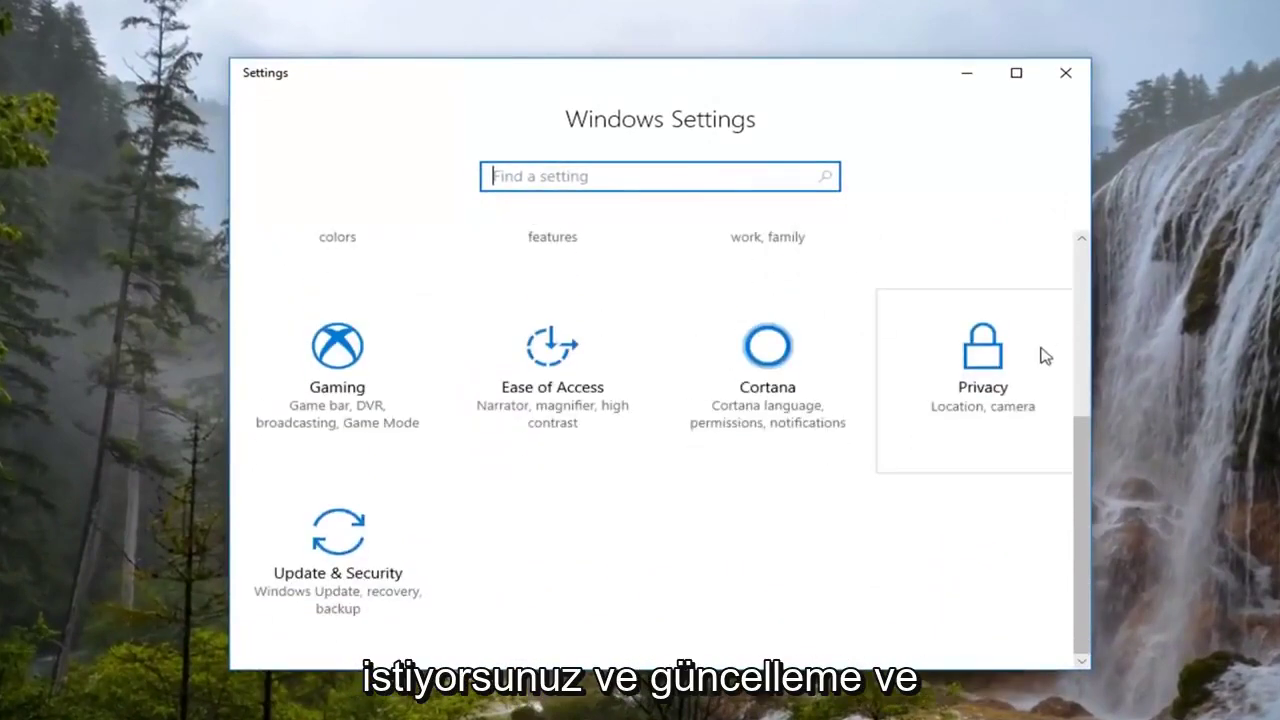
click(356, 563)
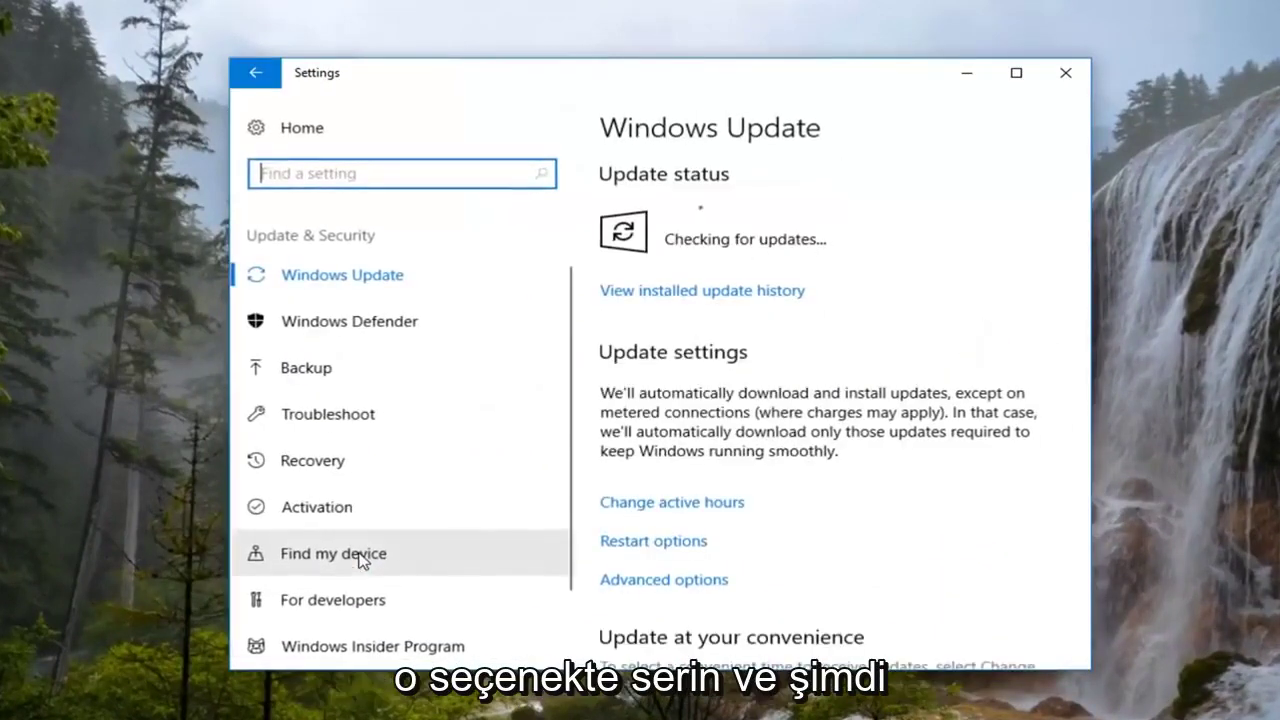
click(325, 470)
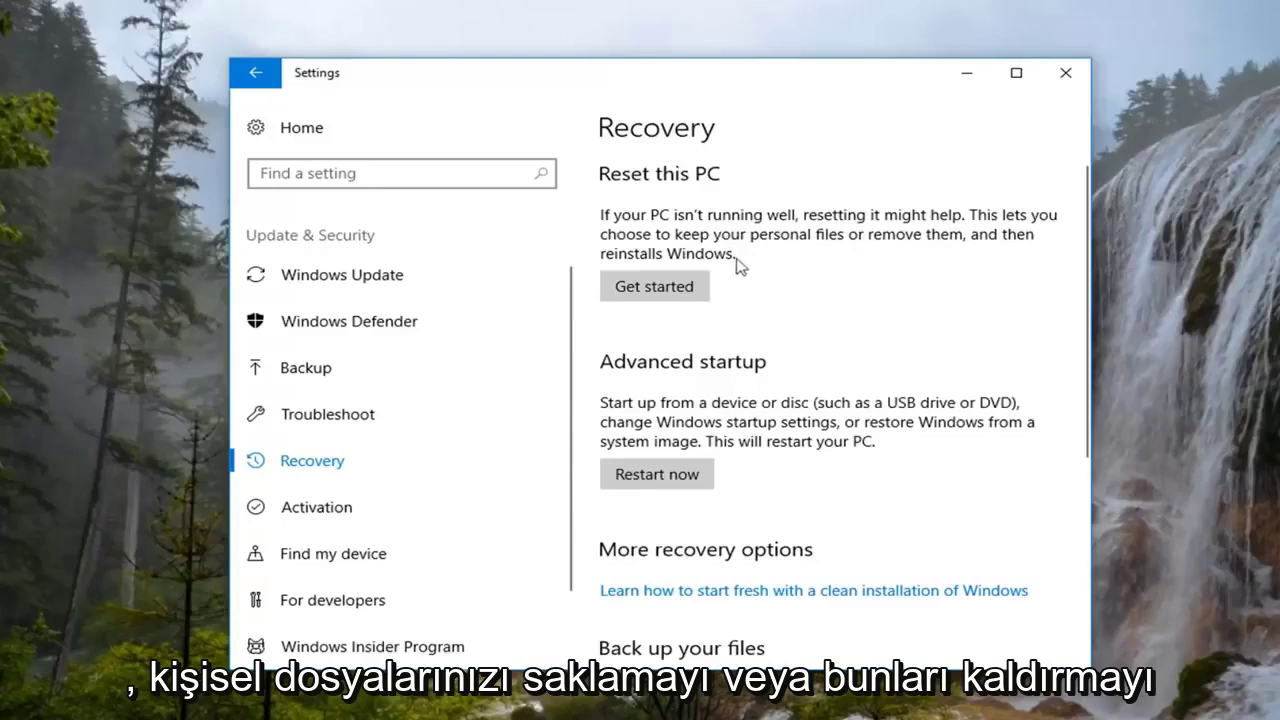
Start Reset this PC and choose the Remove everything option.
click(638, 292)
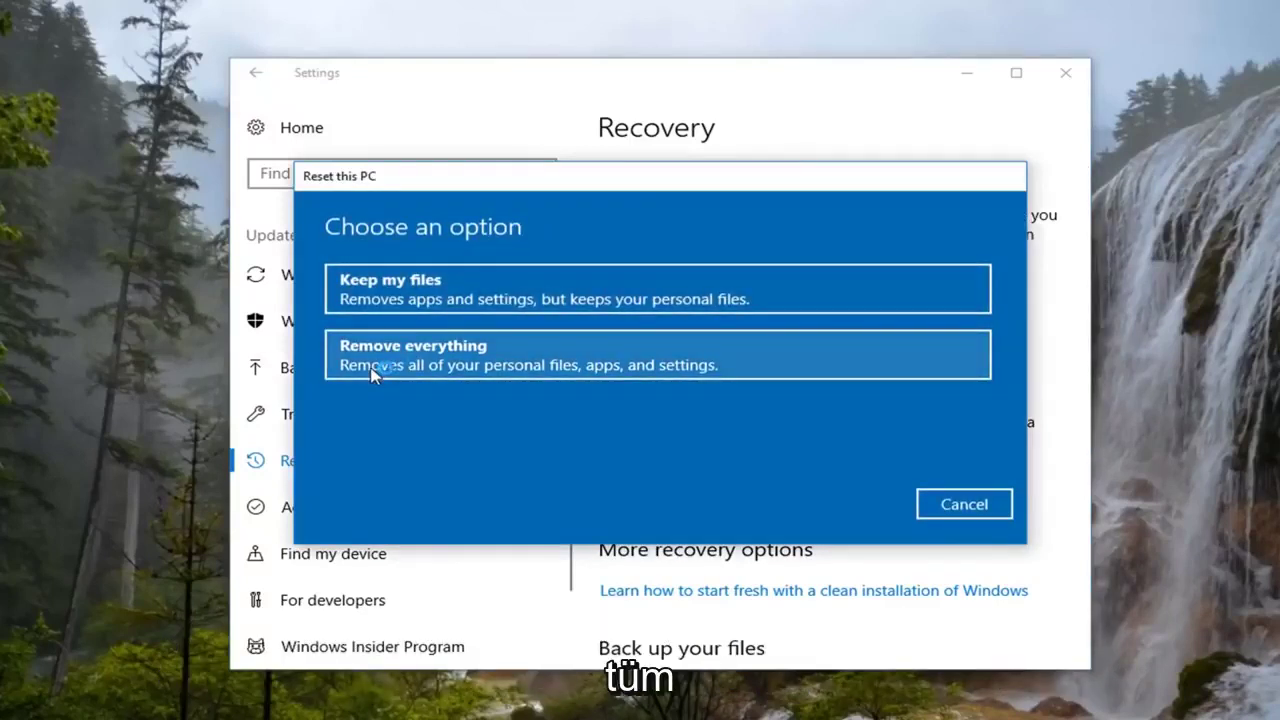
click(438, 368)
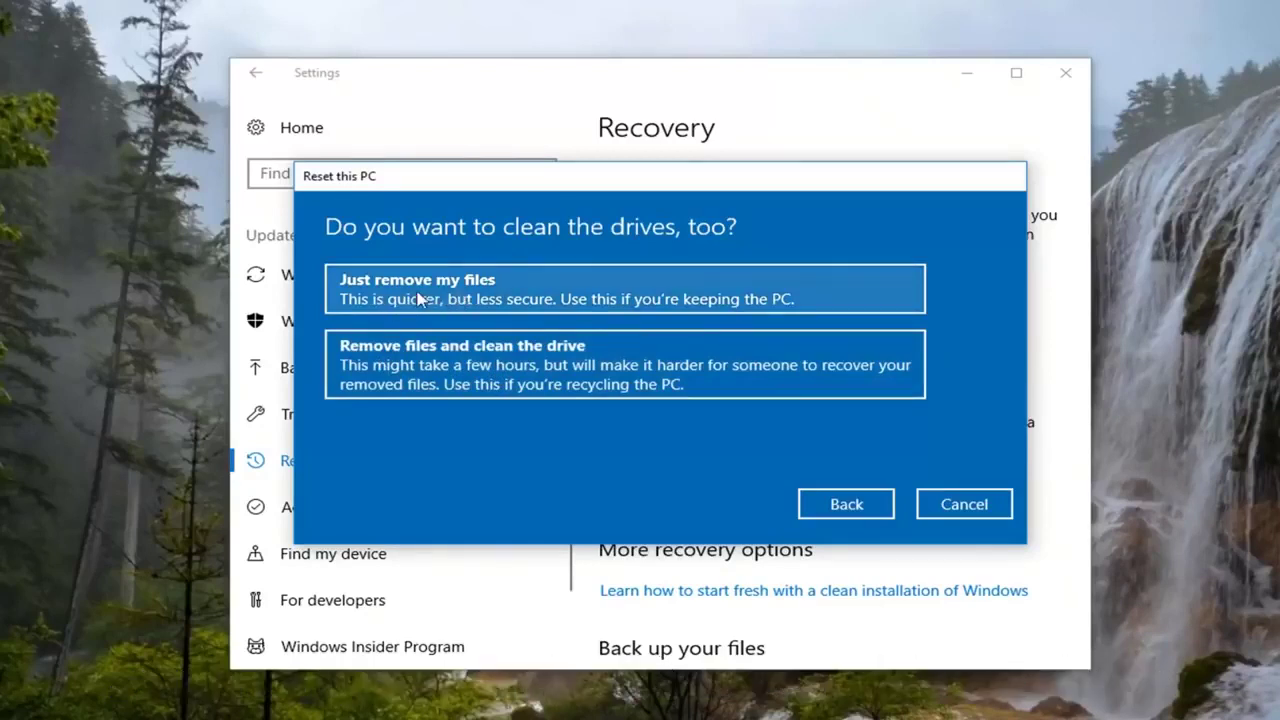
Choose Just remove my files and confirm Reset to reinstall Windows.
click(414, 294)
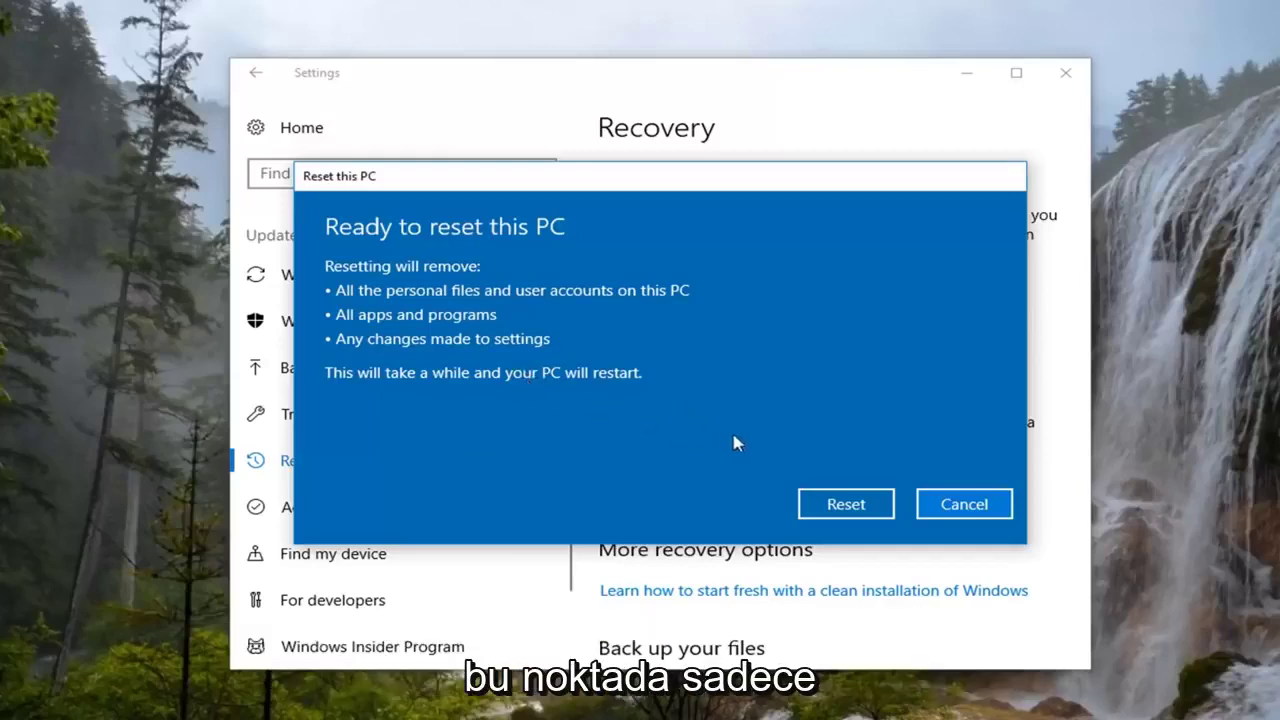
click(829, 512)
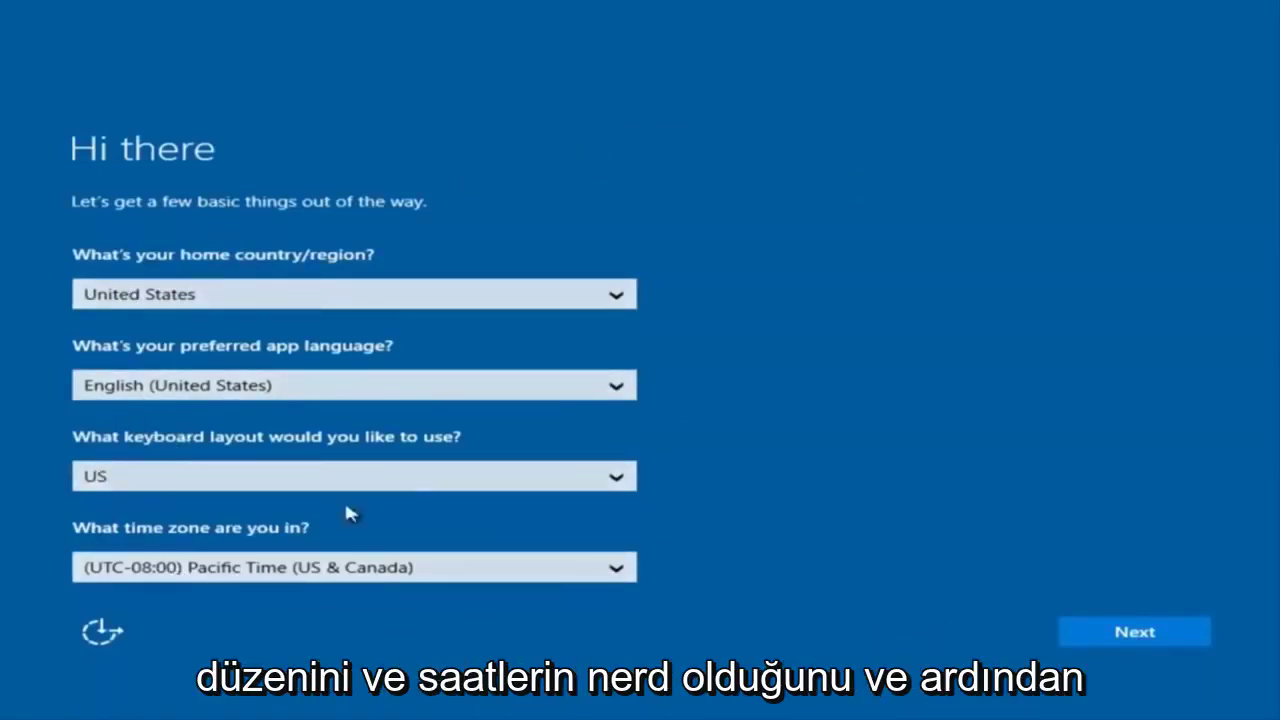
Keep the United States region and US keyboard defaults, then accept the licence agreement.
click(1146, 645)
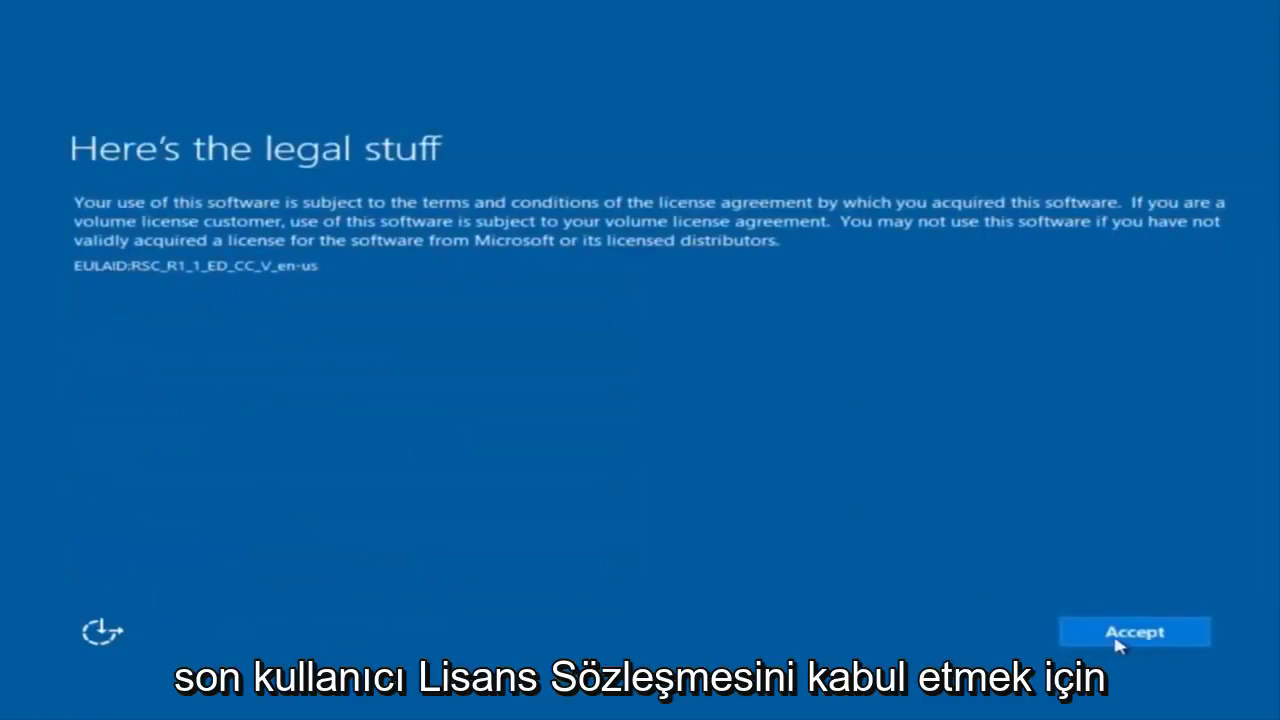
click(1155, 636)
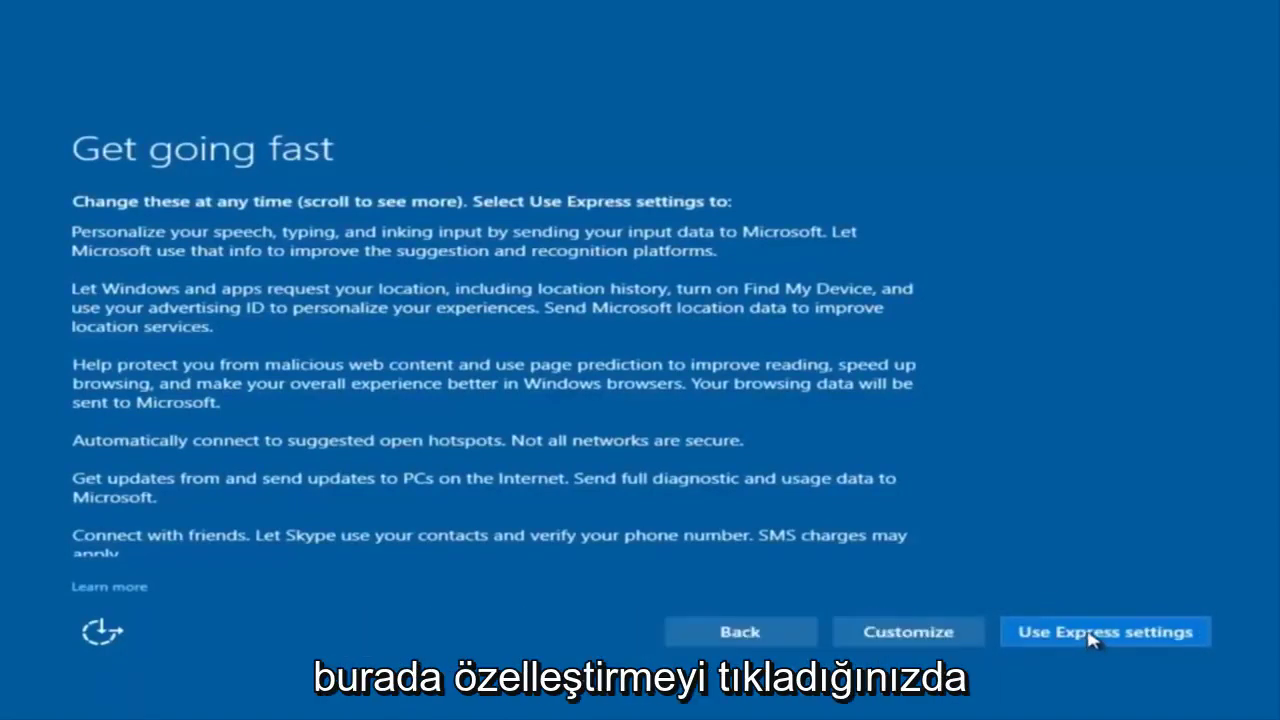
Turn off speech, typing and inking personalization and continue through the privacy pages.
click(910, 632)
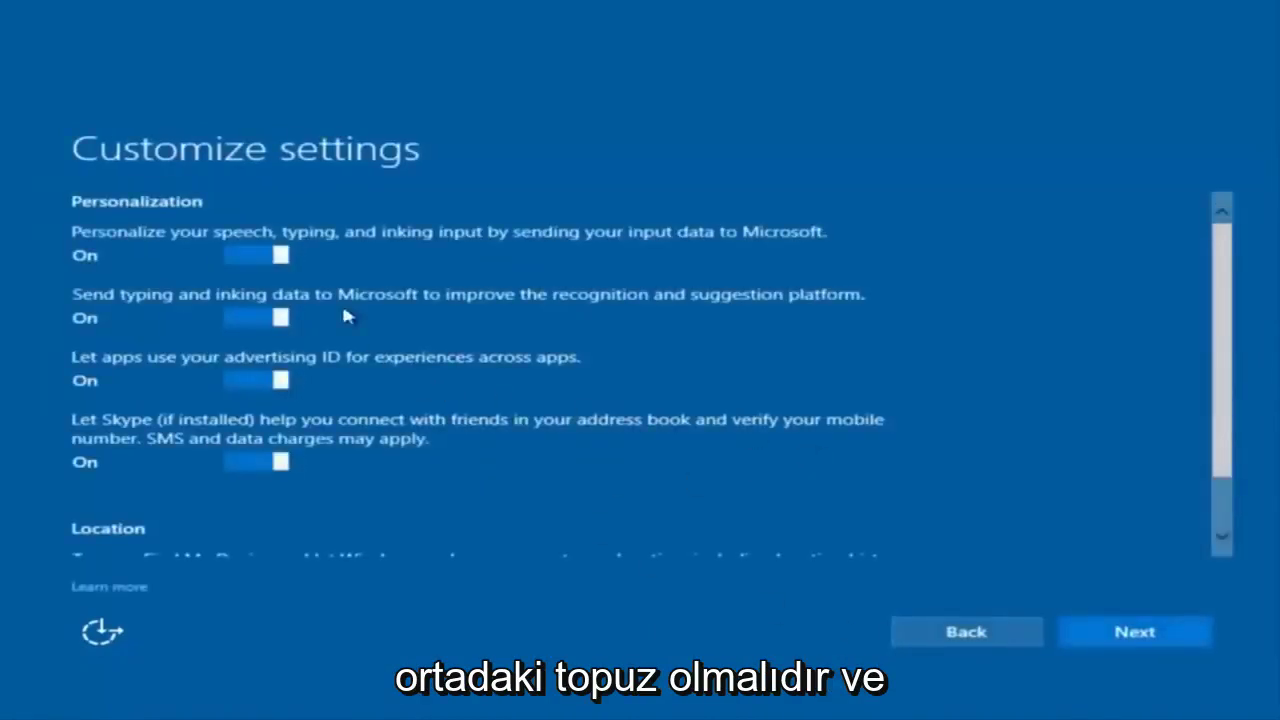
scroll(371, 323, down, 1)
scroll(371, 337, up, 1)
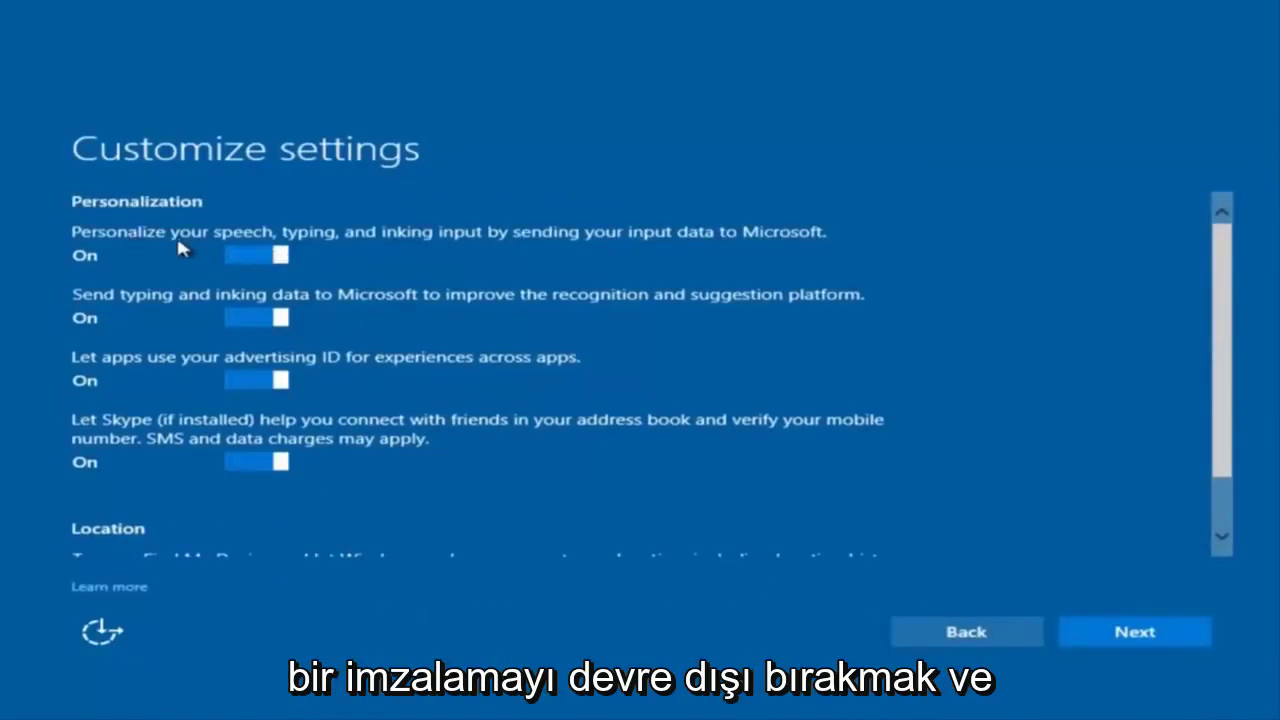
click(262, 256)
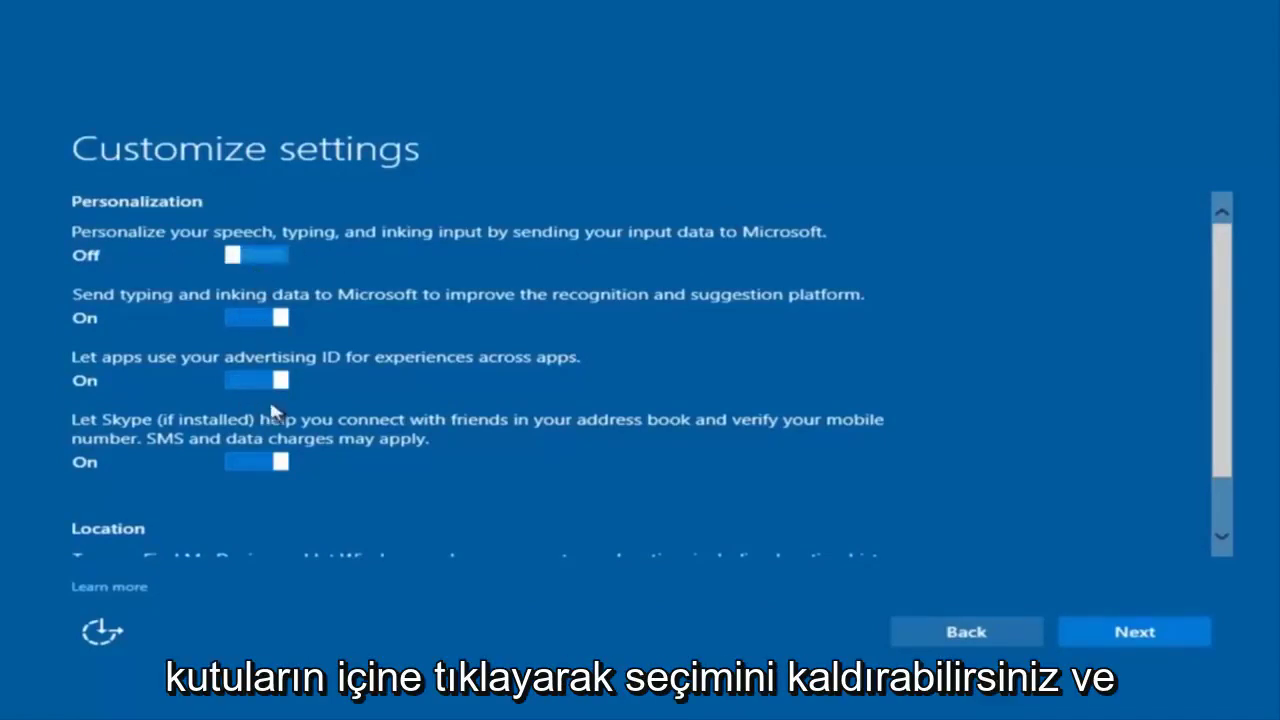
scroll(251, 385, down, 2)
scroll(300, 372, up, 1)
scroll(300, 372, up, 1)
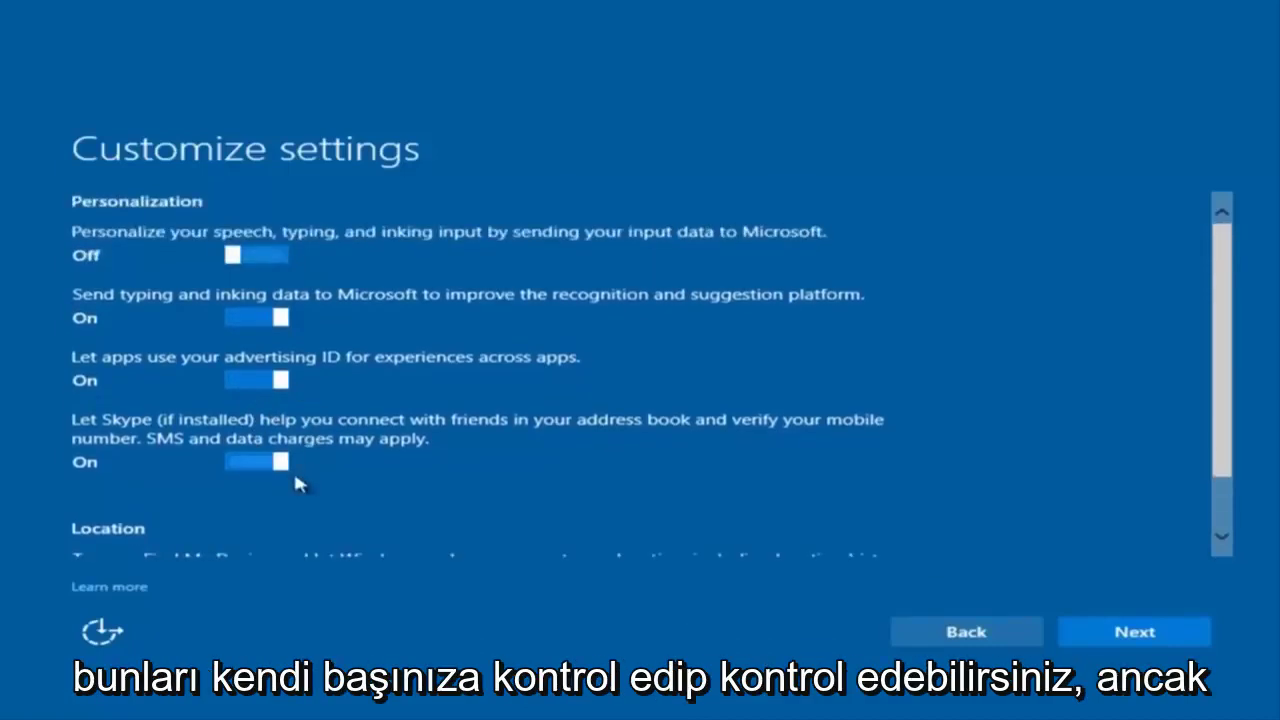
scroll(293, 469, down, 2)
scroll(337, 512, up, 1)
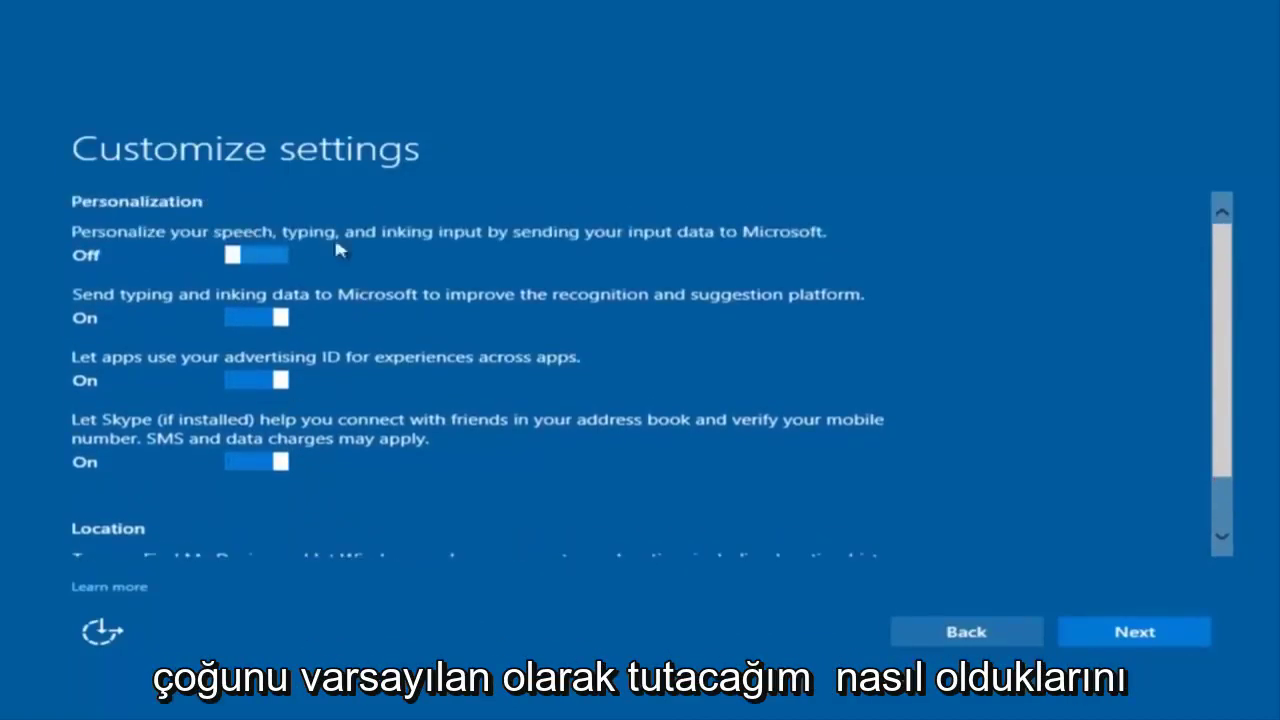
click(1118, 640)
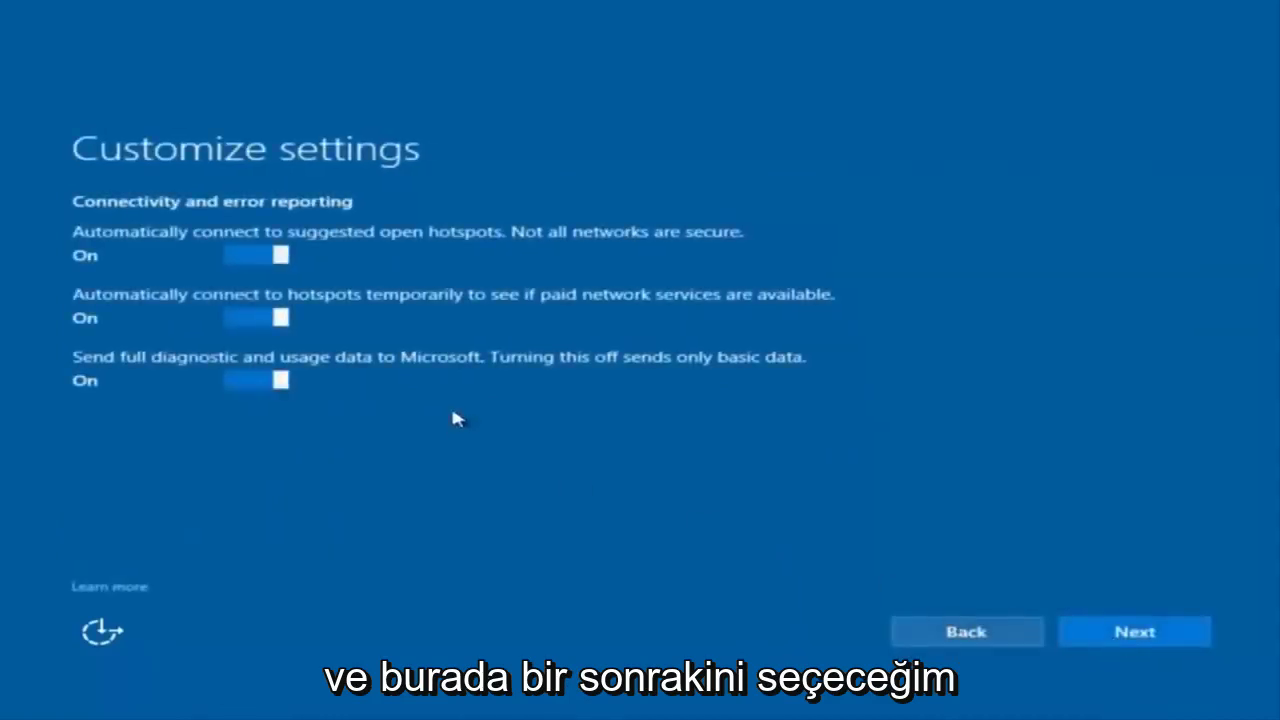
click(1134, 640)
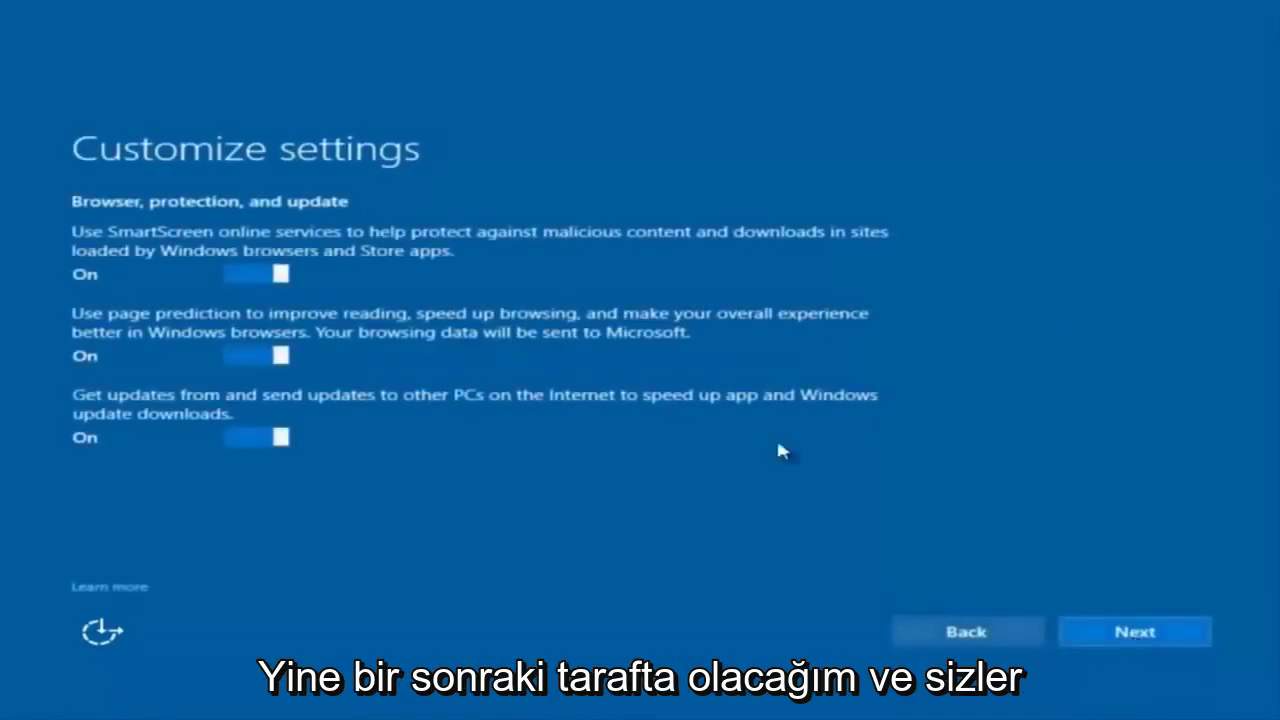
Accept the Browser, protection, and update defaults and wait for Make it yours.
click(1129, 649)
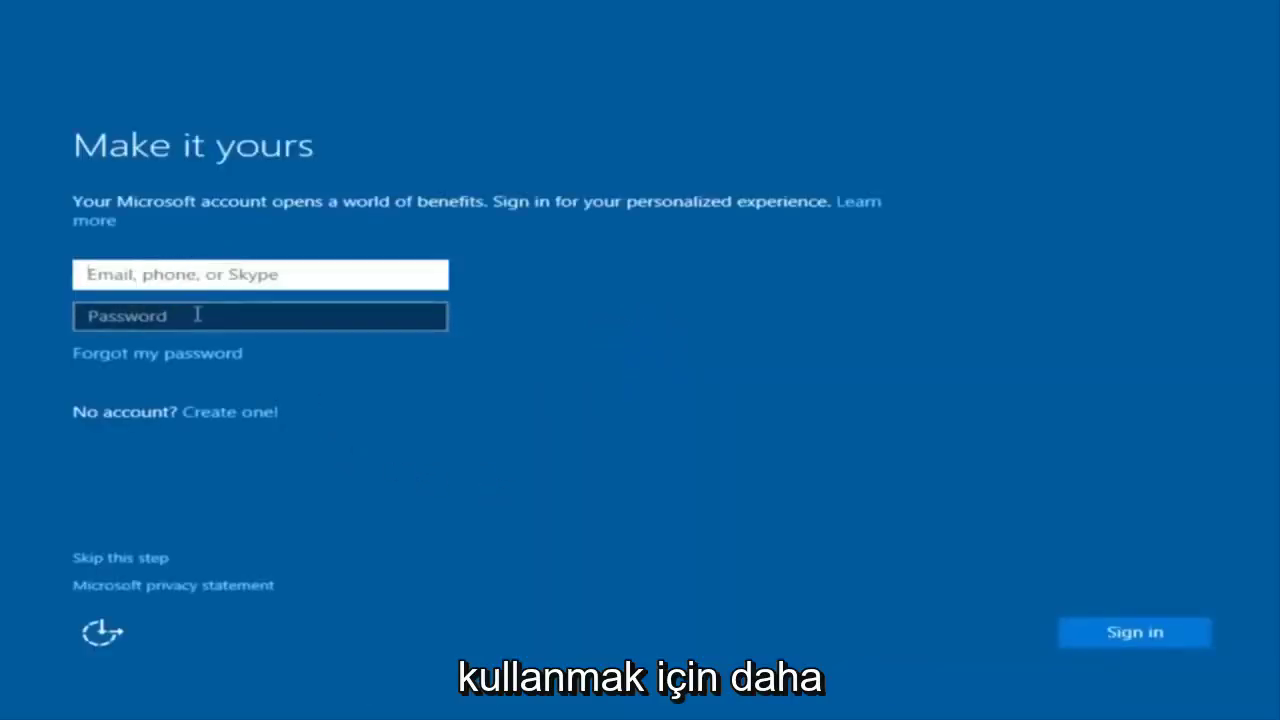
Skip Microsoft account sign-in to get the Create an account for this PC form.
click(572, 285)
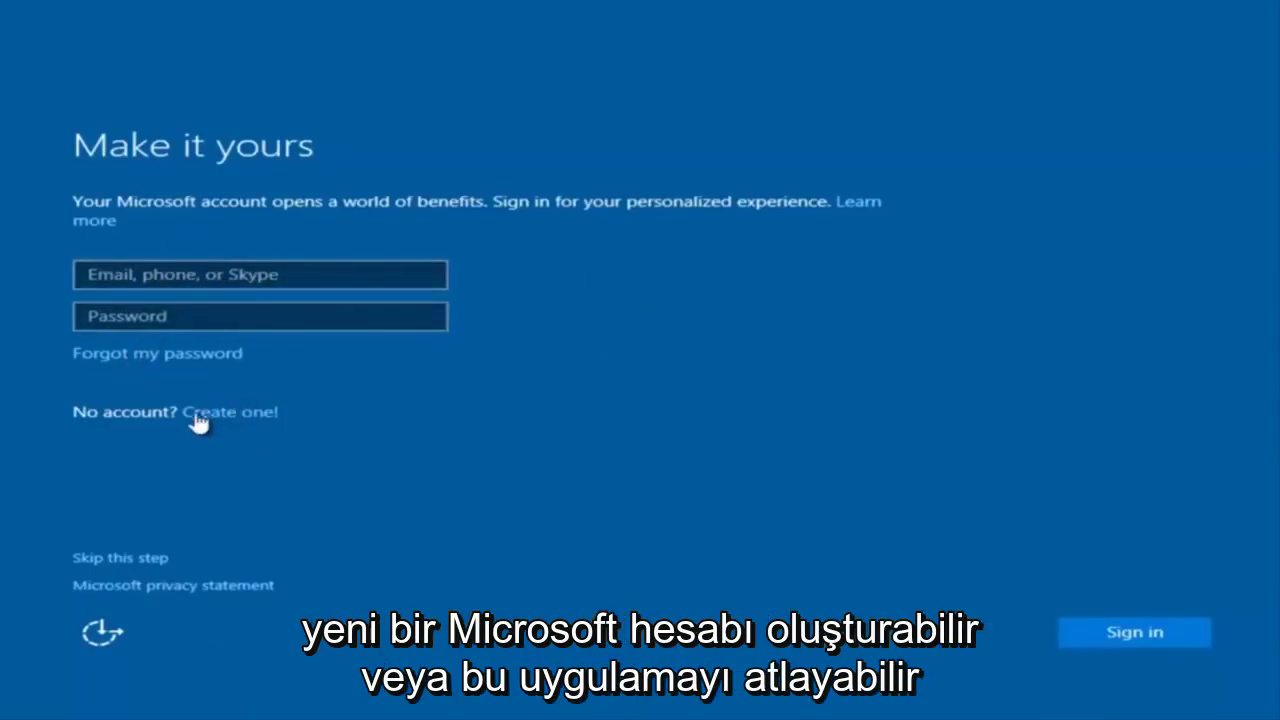
click(127, 558)
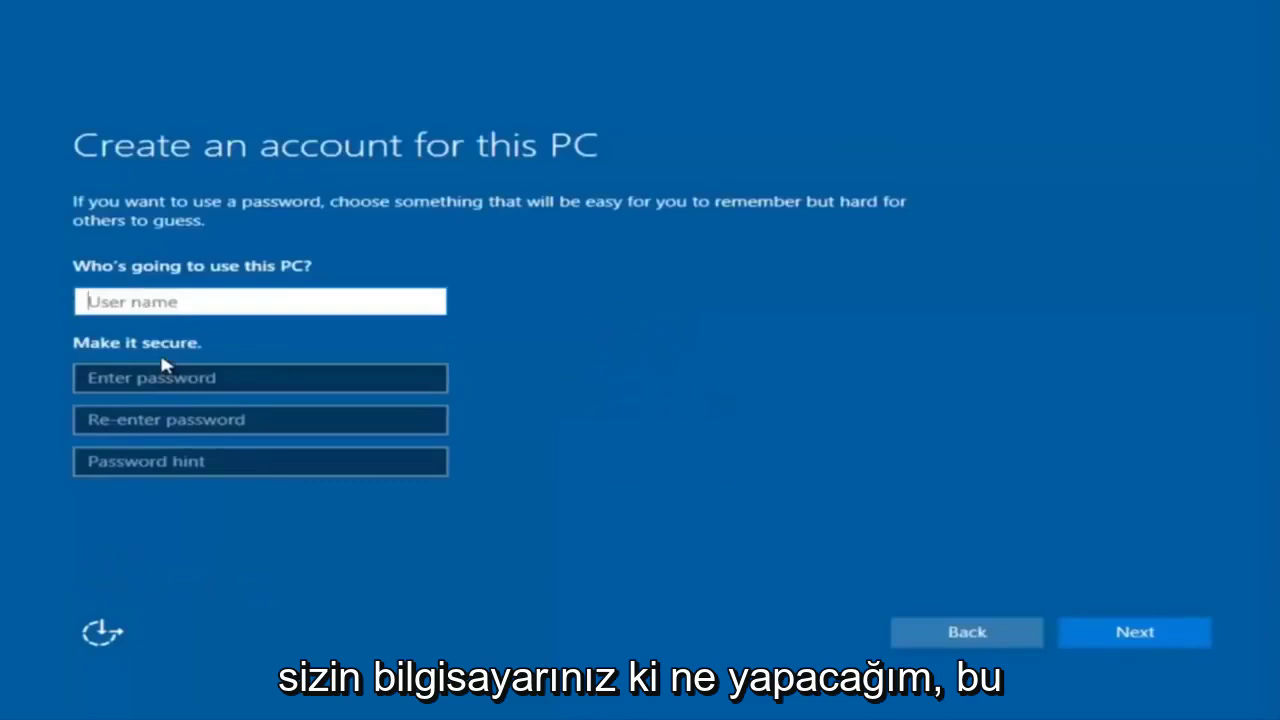
Create local user 'example', entering the account password twice and a password hint, then continue.
text(exam[pl)
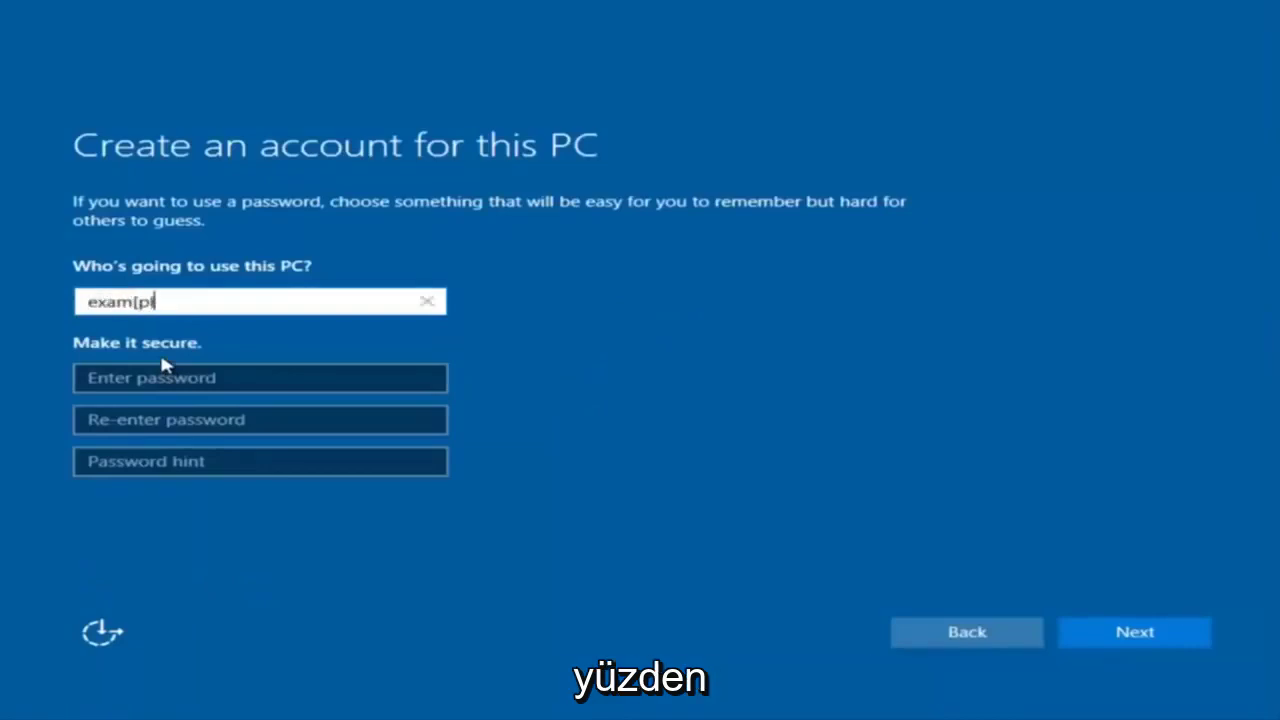
key(BackSpace)
key(BackSpace)
text(ple)
click(160, 378)
text(123456789)
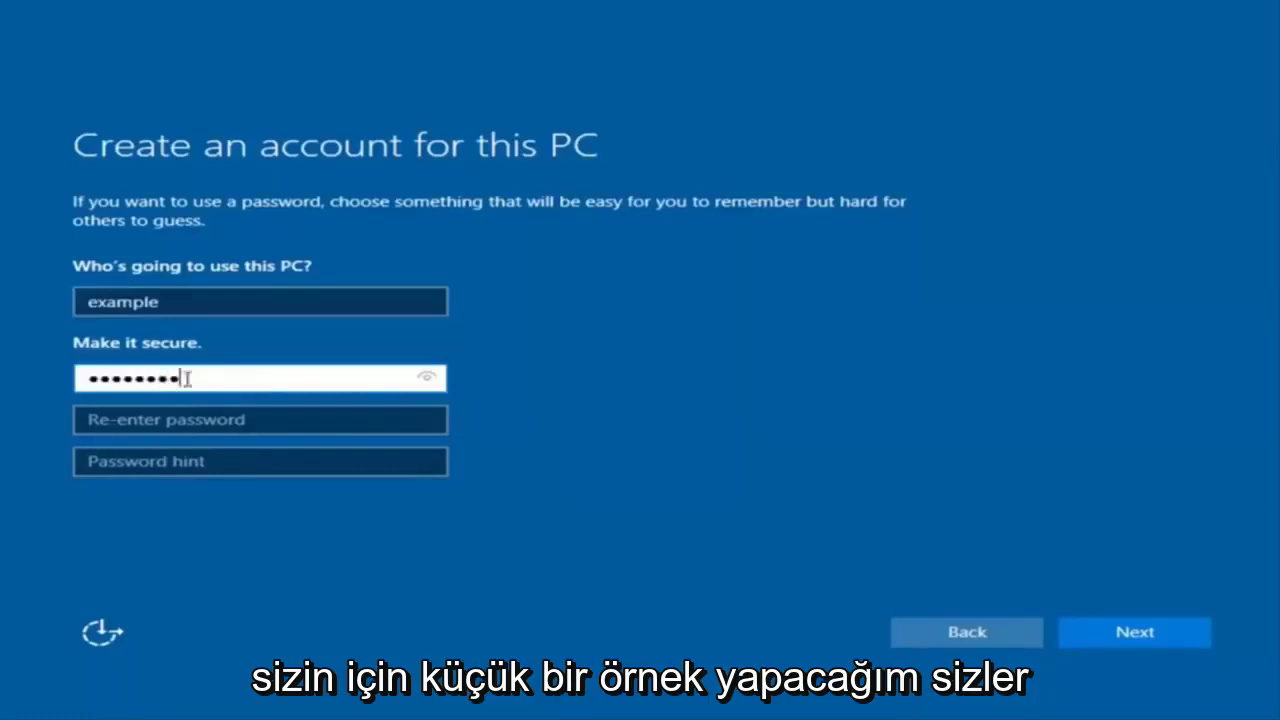
click(249, 420)
text(12345678)
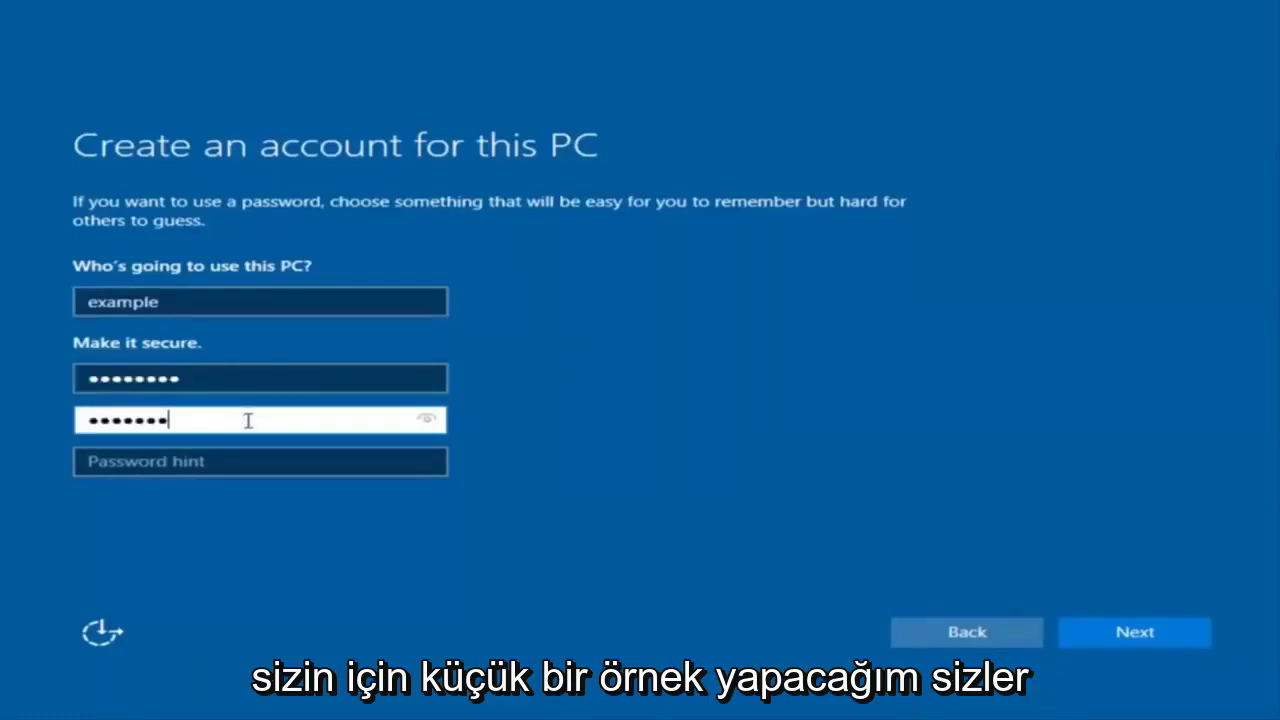
text(9)
click(232, 462)
text(pass)
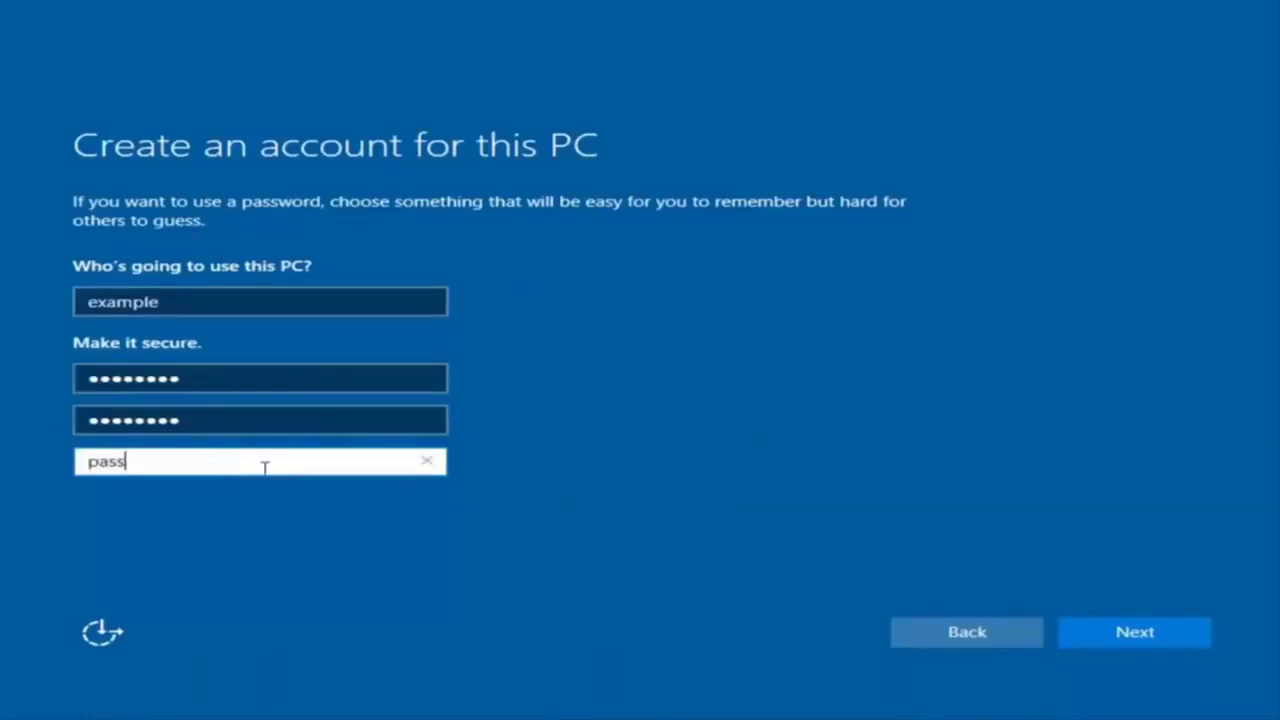
click(1155, 640)
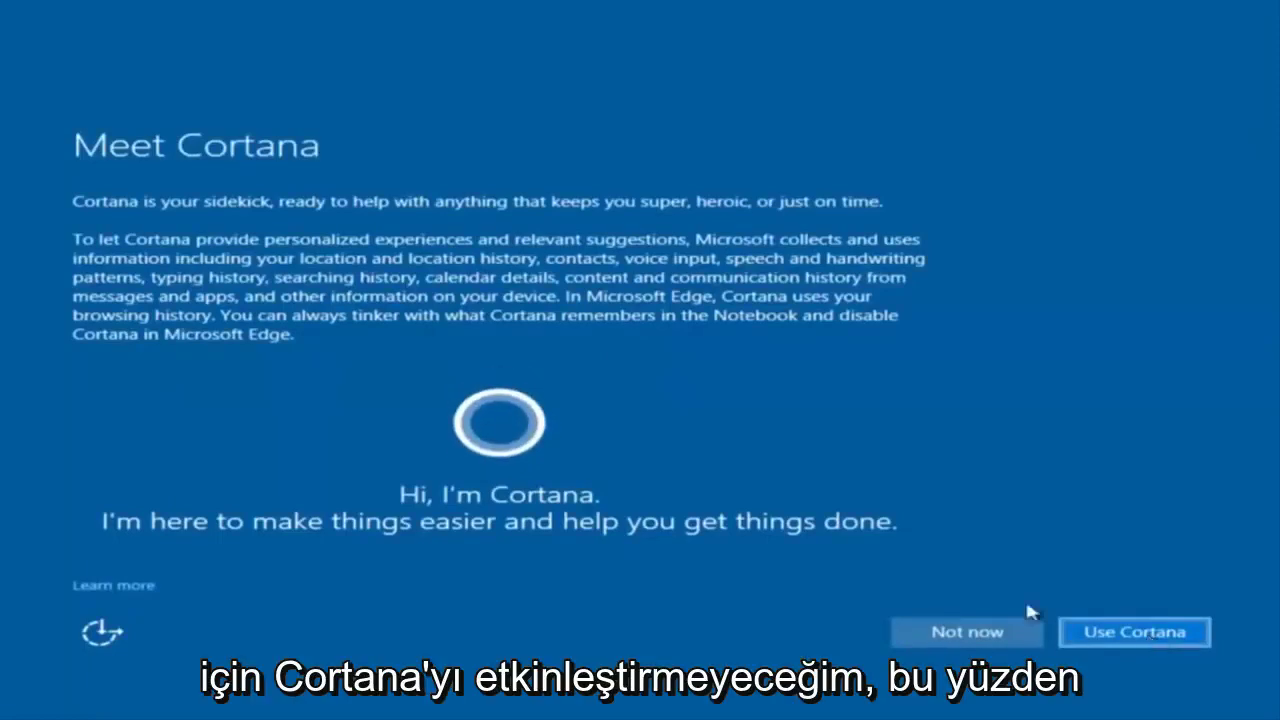
Choose Not now for Cortana and let setup finish to the sign-in screen.
click(938, 627)
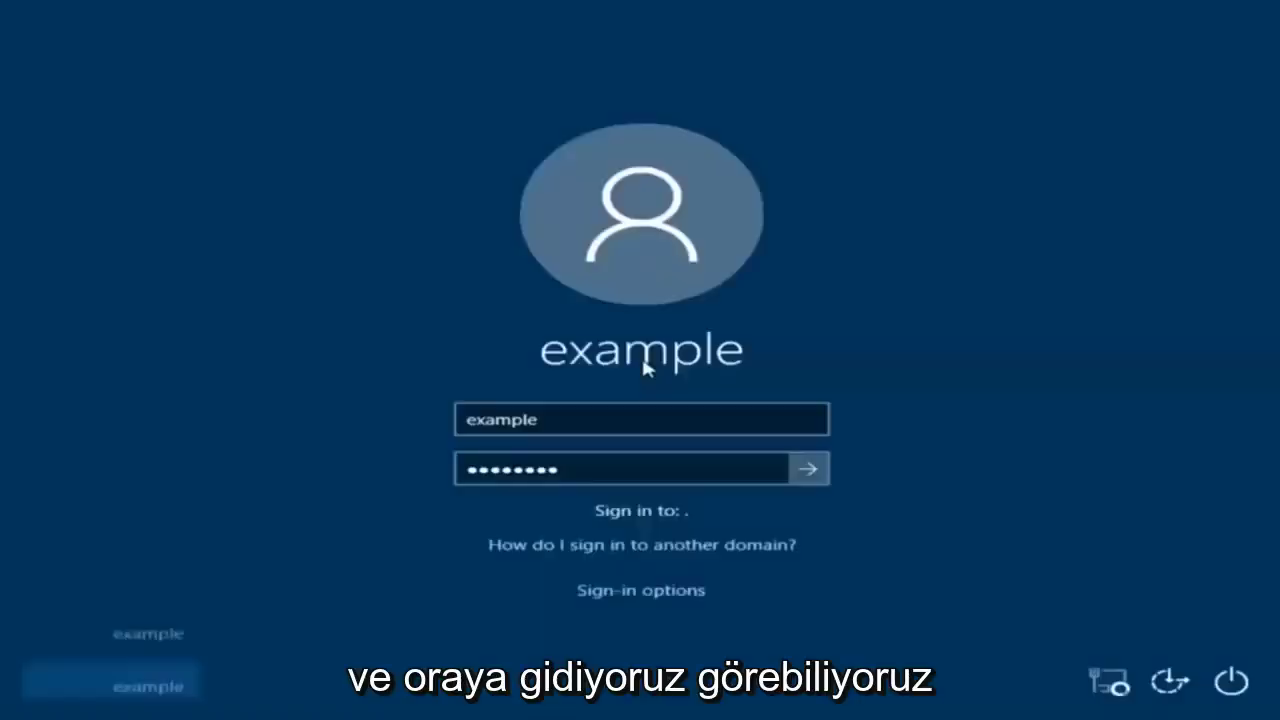
Sign in to the new local account from the sign-in screen.
key(Return)
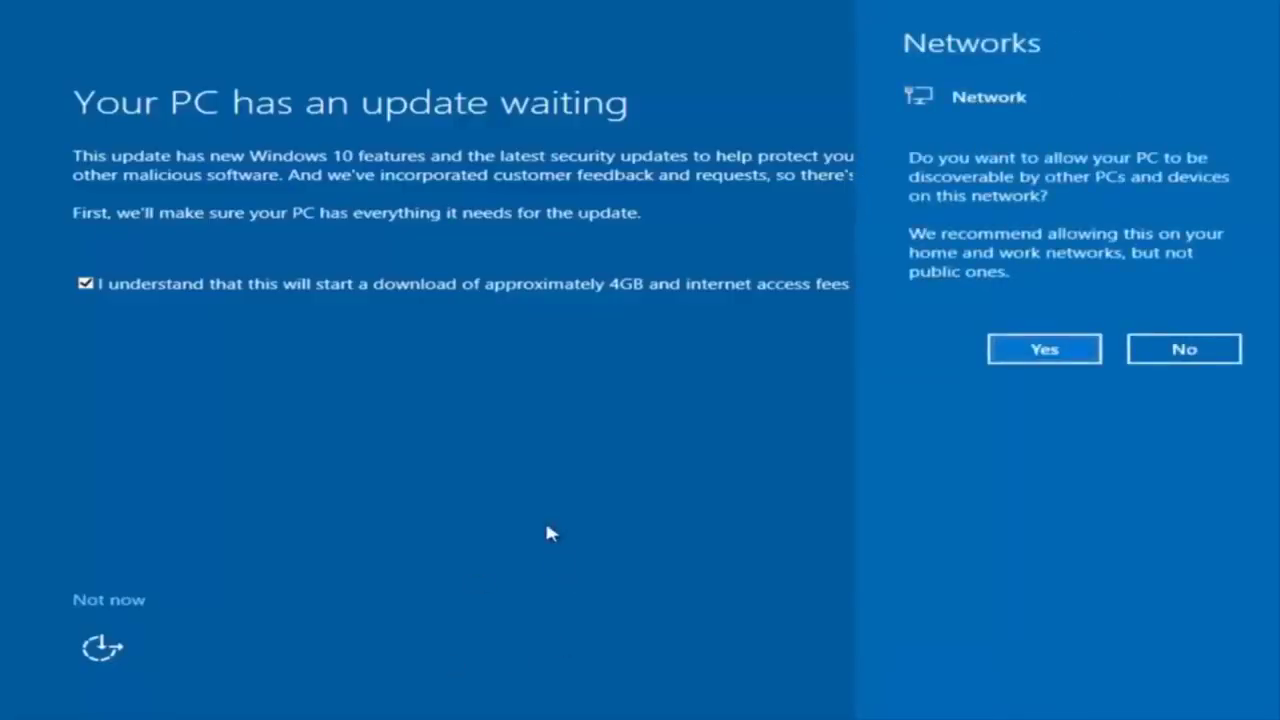
Answer the network discoverability prompt and choose Not now for the waiting update.
click(552, 528)
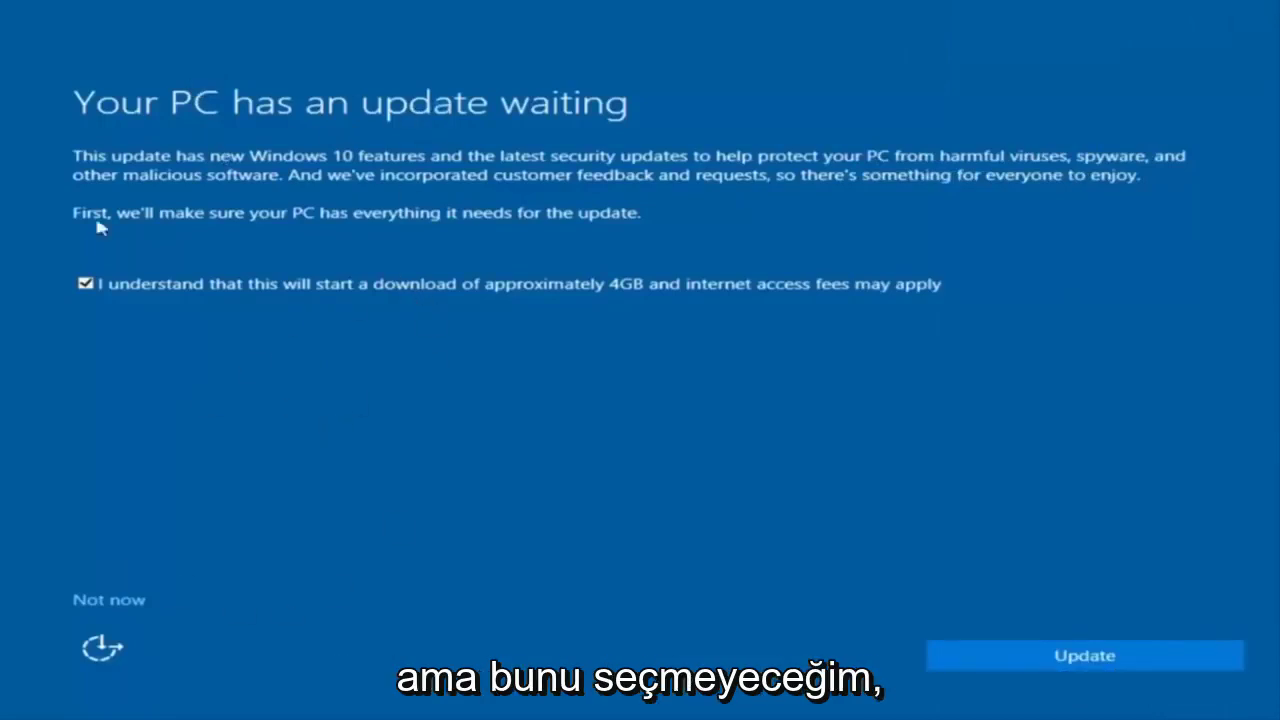
click(109, 600)
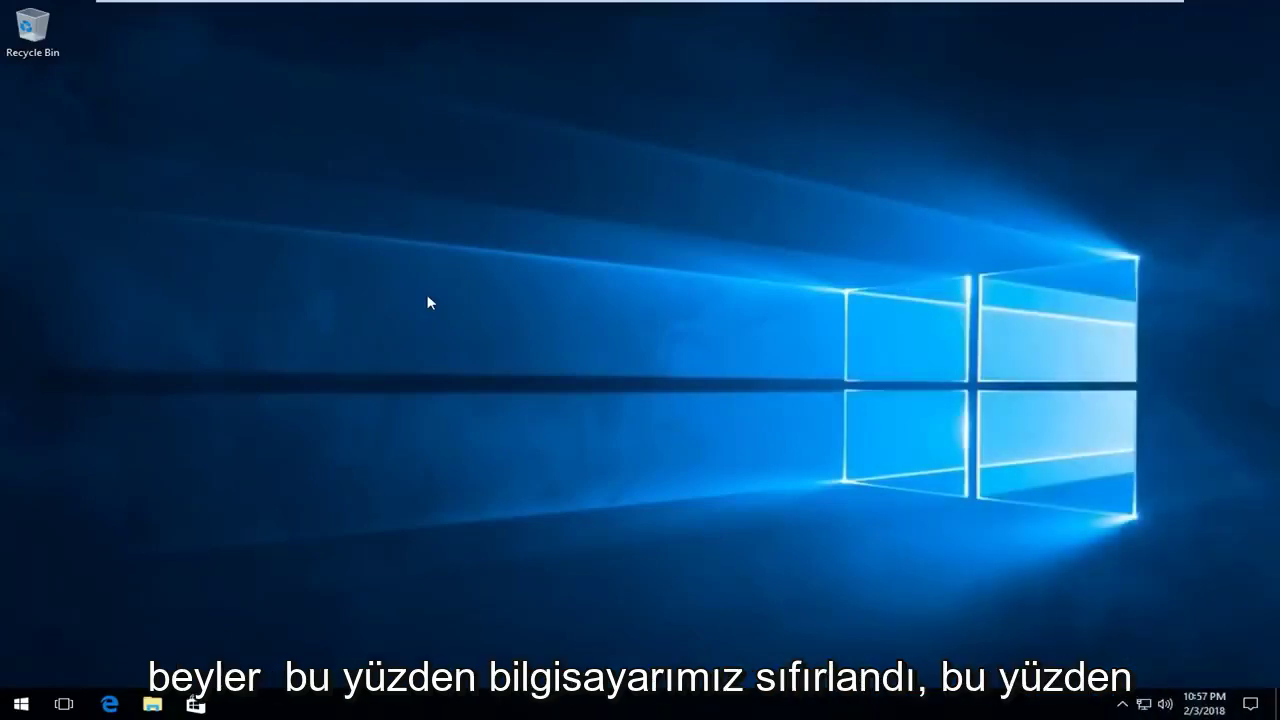